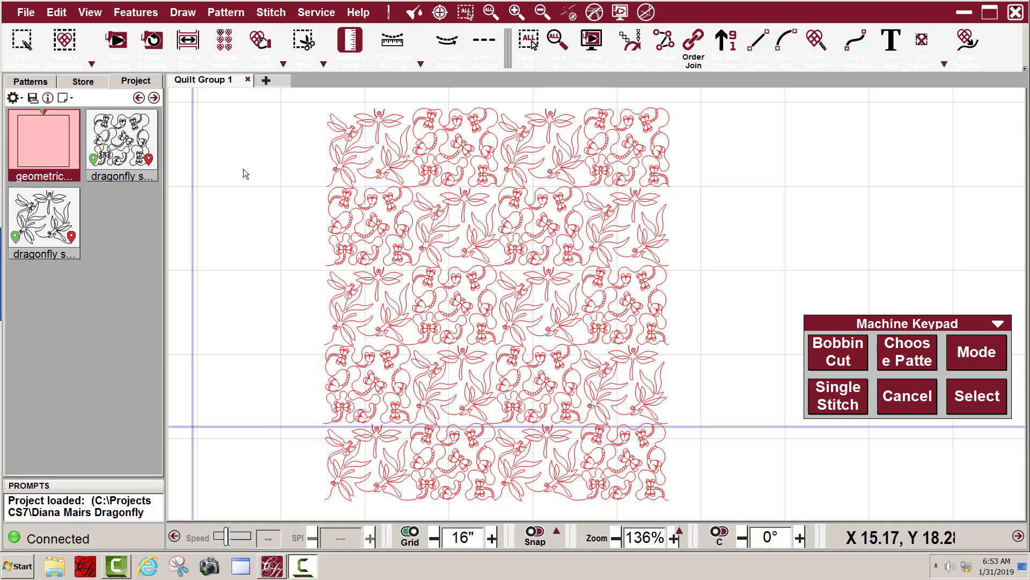
Step: Add a new quilt group and place the leafy dragonfly pattern in its layout area
left_click(266, 81)
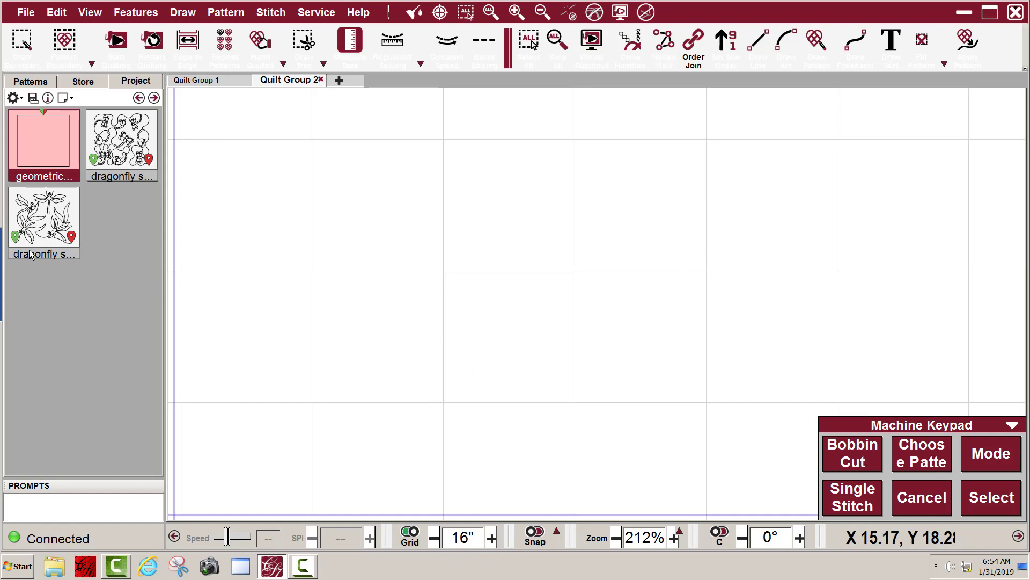
left_click(44, 224)
left_click_drag(46, 223, 378, 212)
scroll(337, 259, "up", 5)
scroll(337, 263, "up", 6)
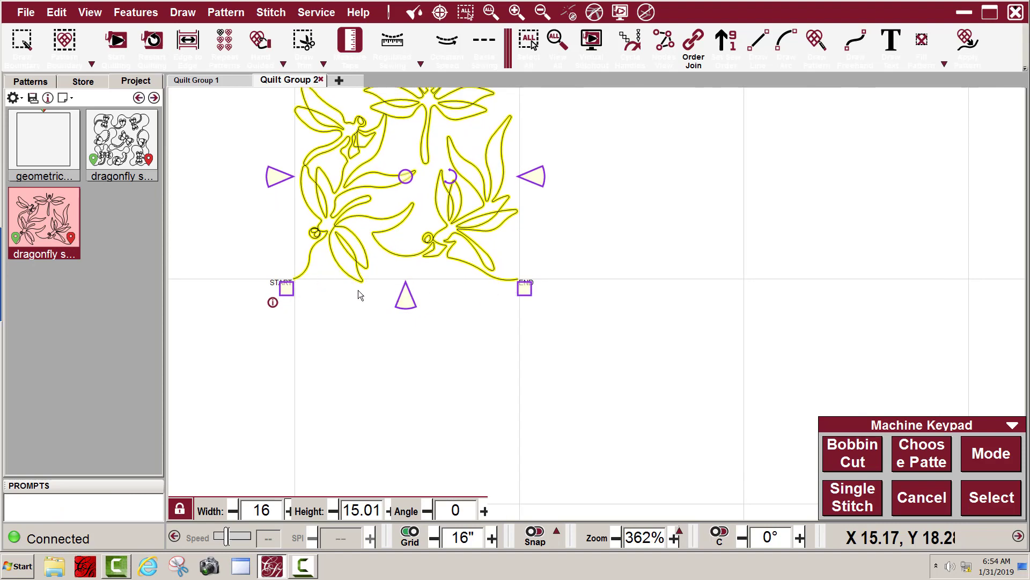
scroll(263, 318, "down", 8)
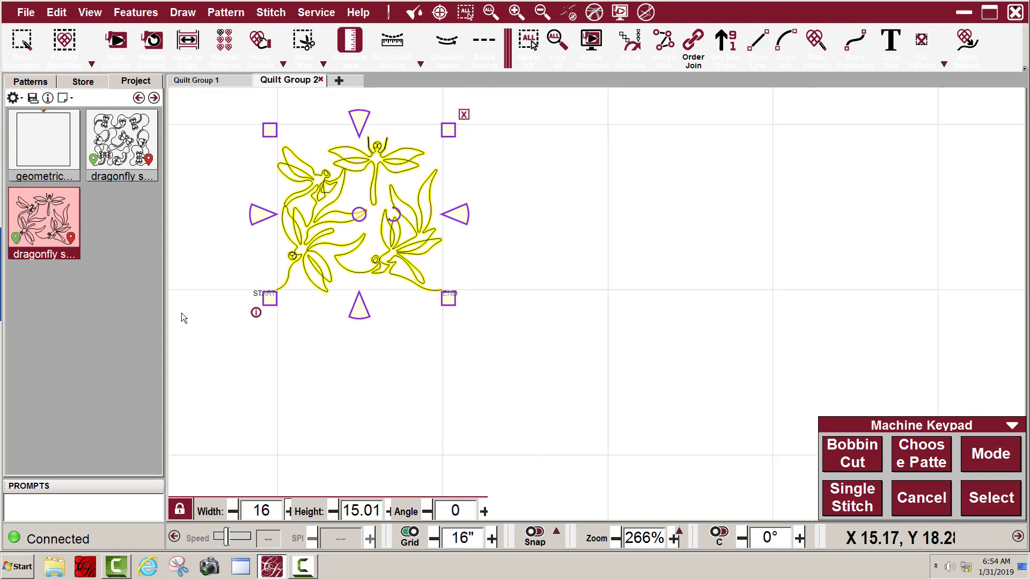
scroll(195, 288, "down", 1)
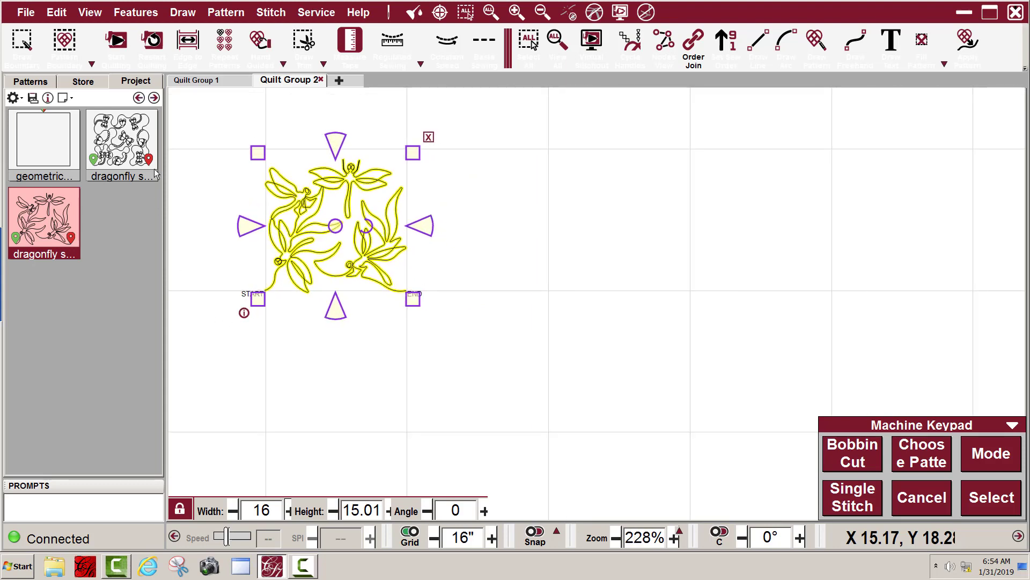
Step: Place the beaded-tail dragonfly pattern to the right of the leafy one and flip it vertically
left_click(125, 146)
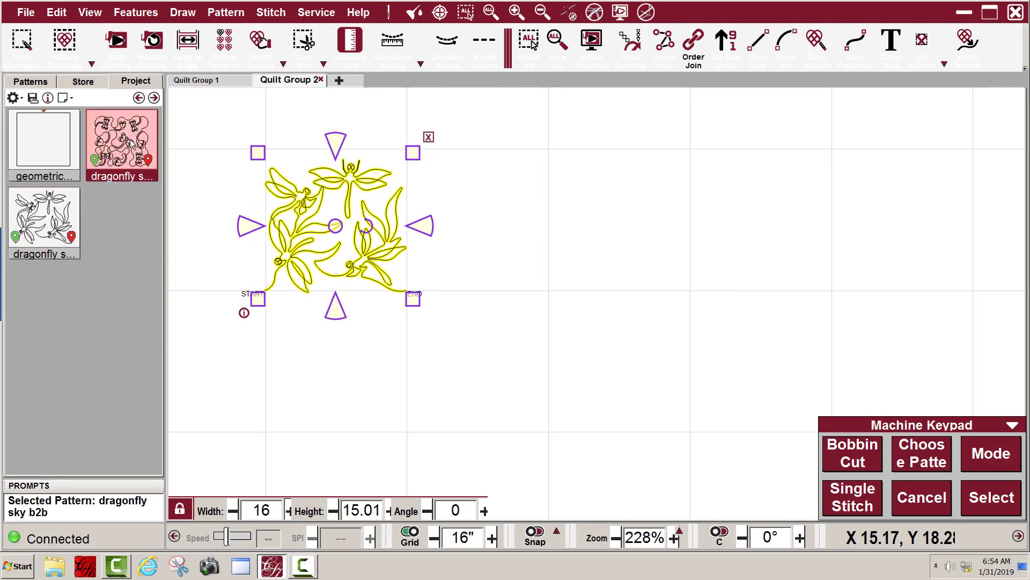
left_click_drag(120, 141, 619, 227)
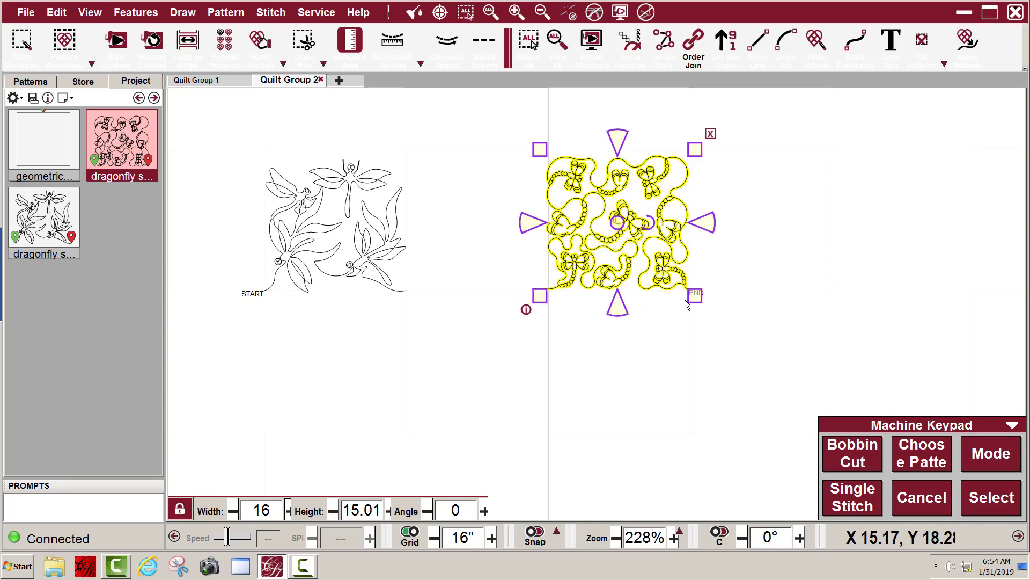
right_click(614, 217)
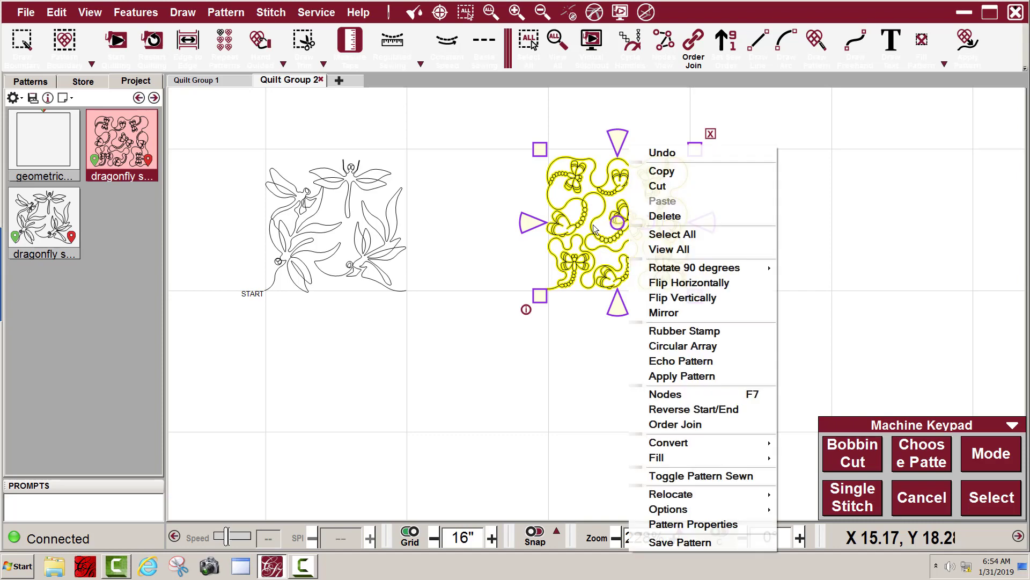
left_click(687, 298)
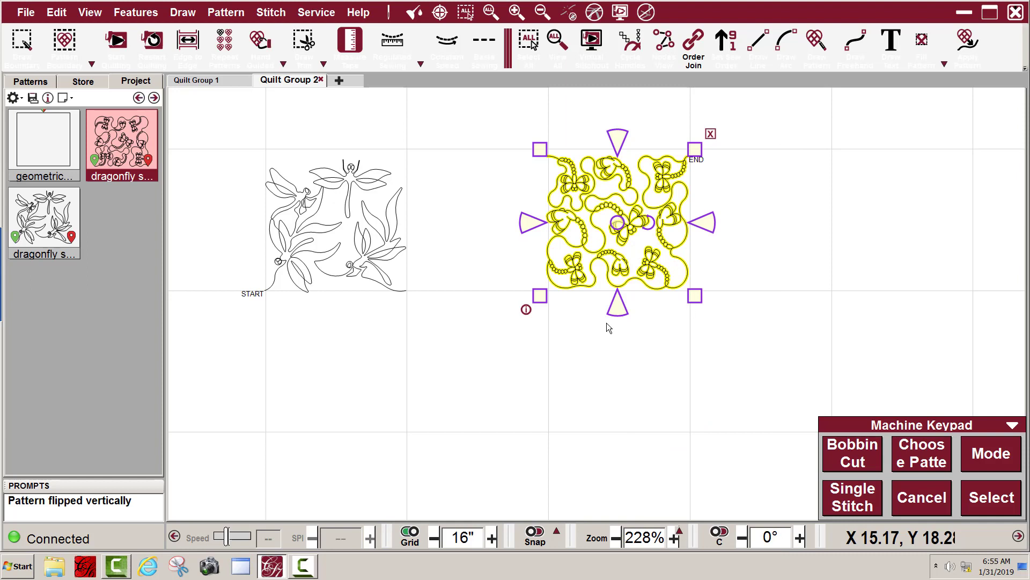
Step: Flip the leafy dragonfly pattern vertically, and flip it vertically again to restore its original orientation
right_click(334, 222)
left_click(328, 225)
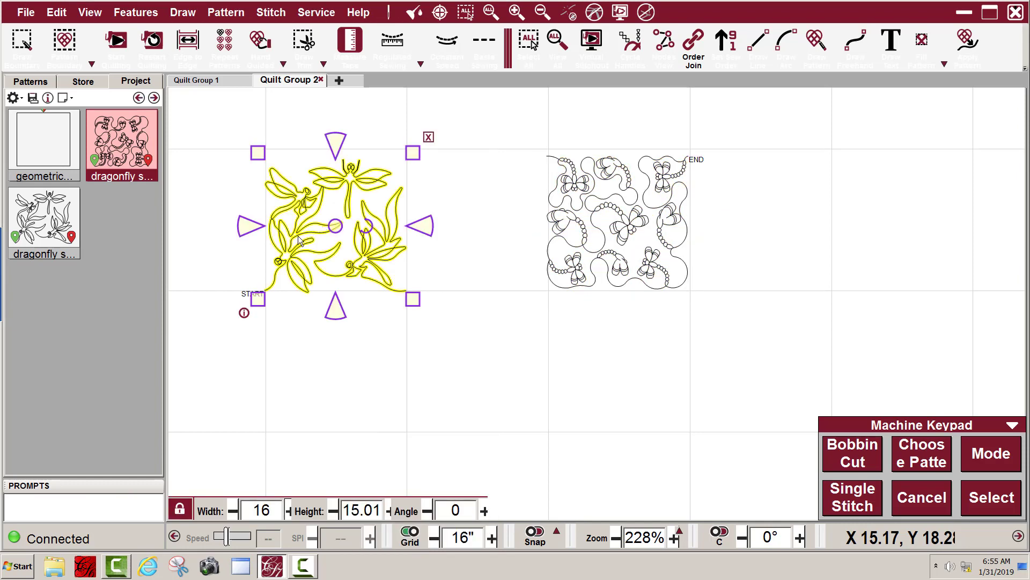
right_click(301, 238)
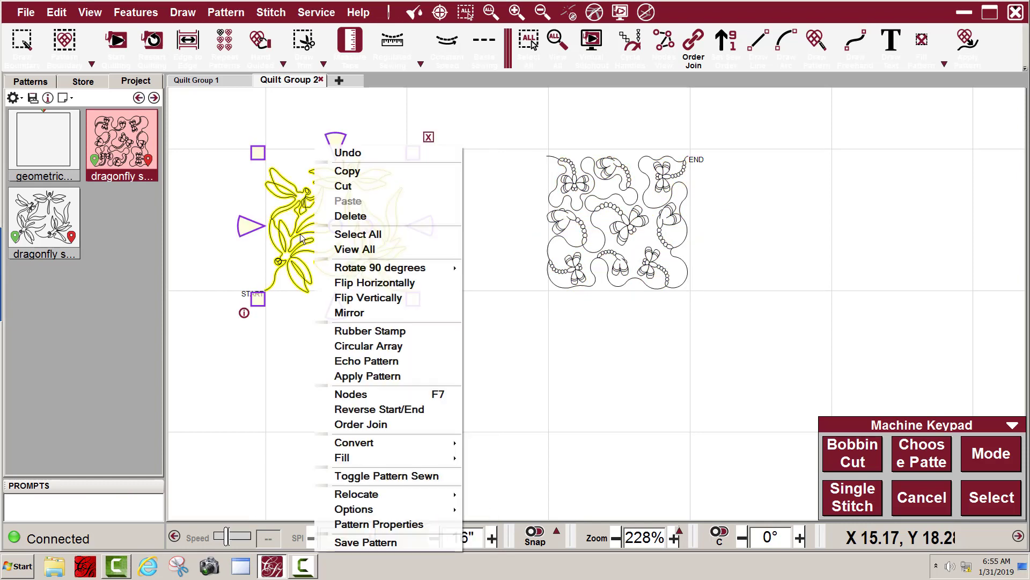
left_click(368, 298)
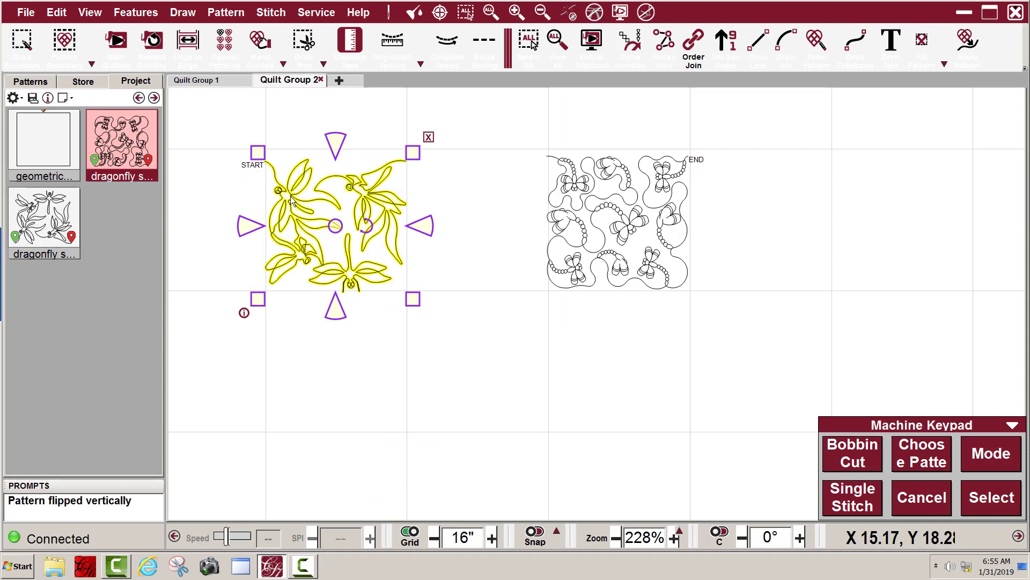
right_click(334, 226)
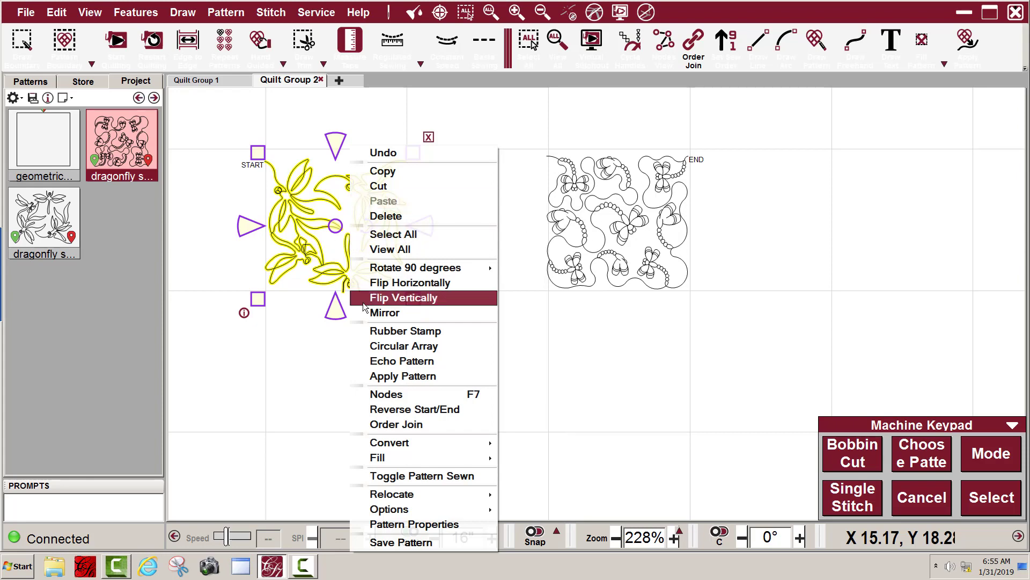
left_click(420, 298)
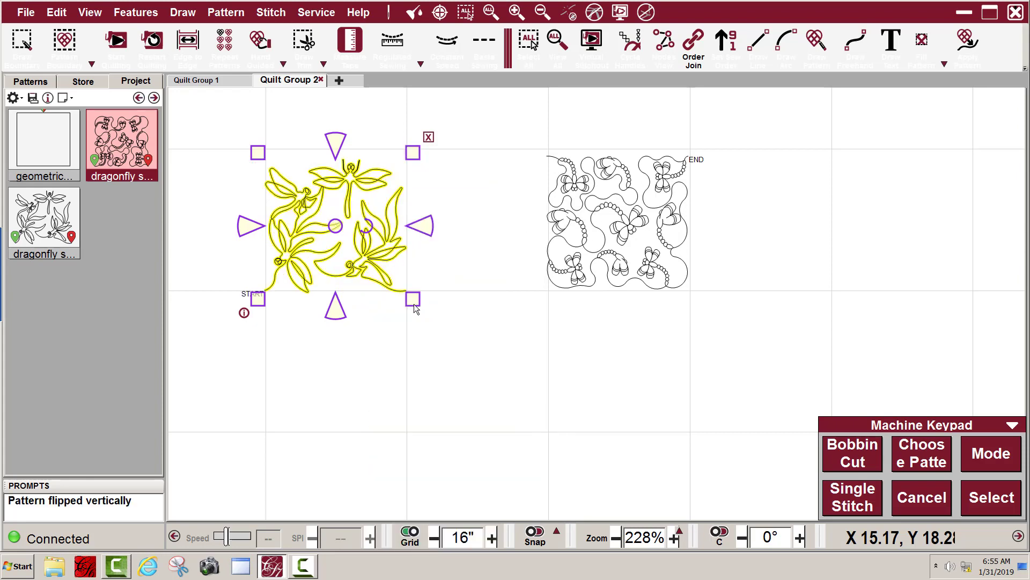
Step: Try to flip the beaded-tail pattern vertically, and undo the resulting flip of the leafy pattern by flipping that one vertically again
right_click(595, 227)
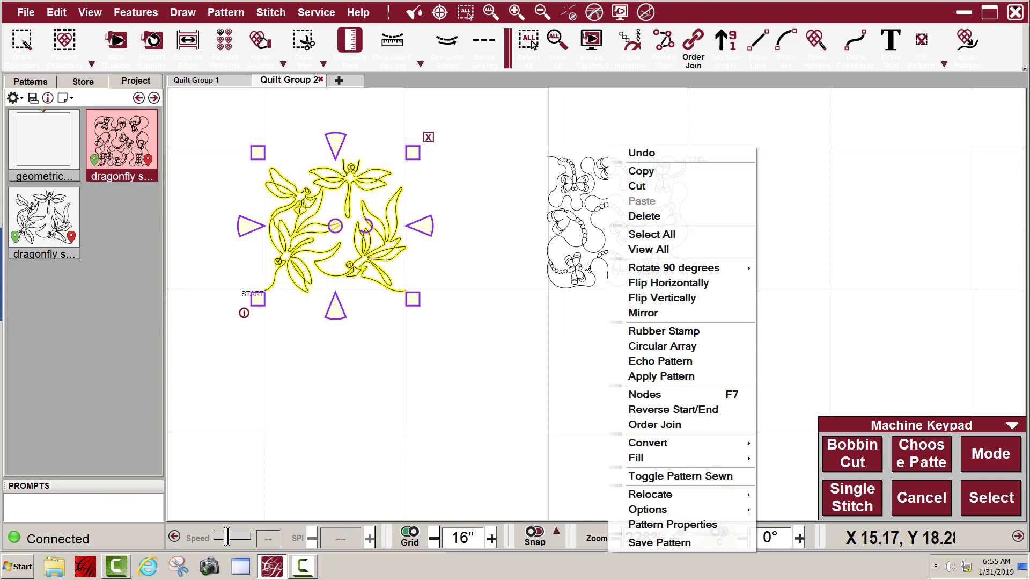
left_click(668, 297)
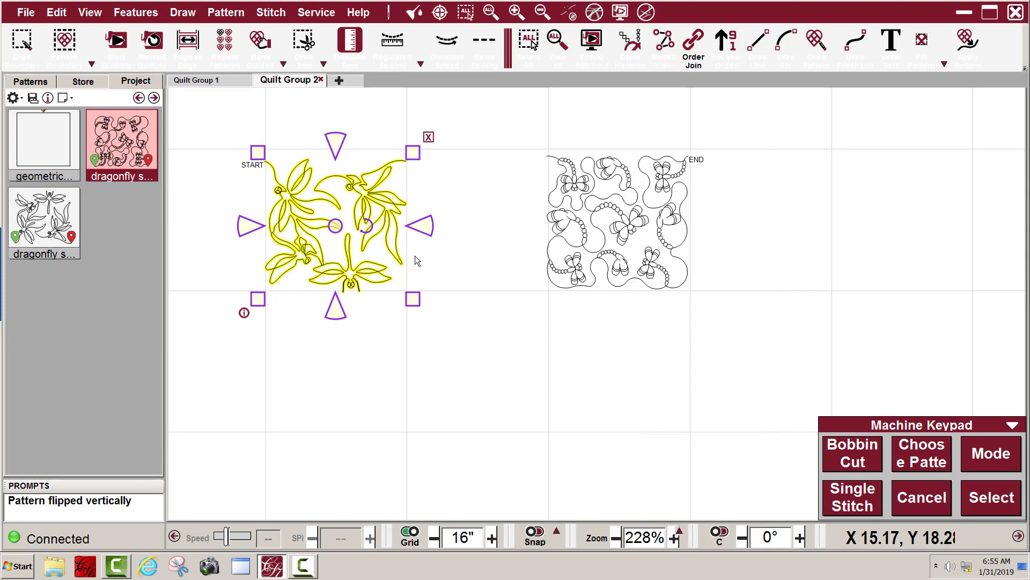
right_click(344, 228)
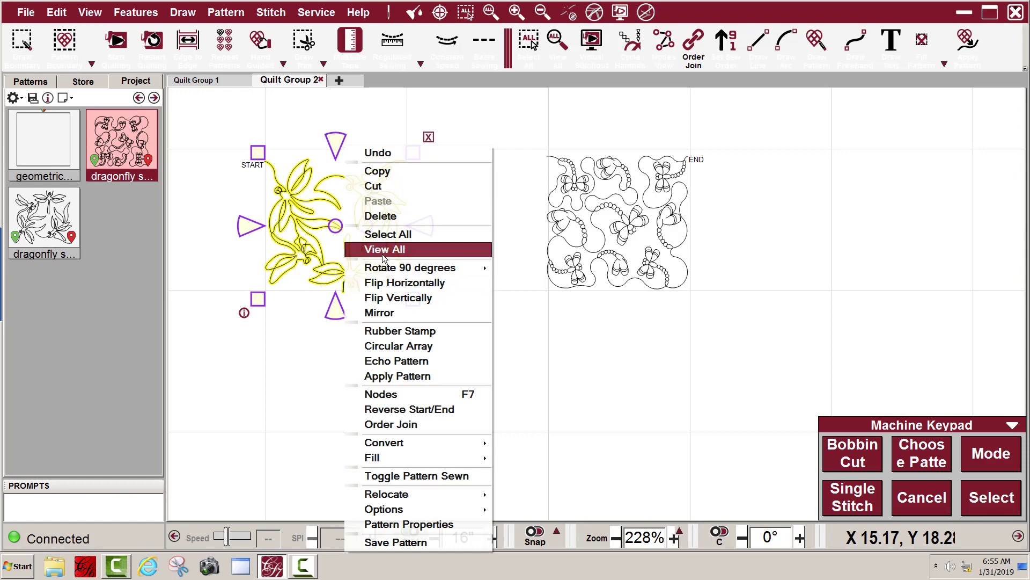
left_click(387, 298)
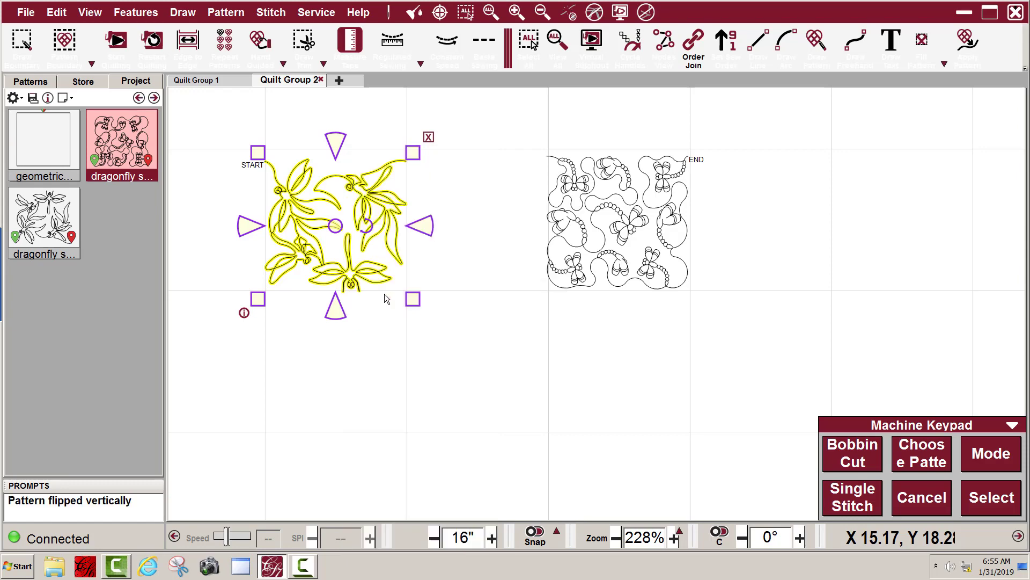
Step: Flip the beaded-tail dragonfly pattern vertically back to its original orientation
left_click(593, 263)
right_click(591, 228)
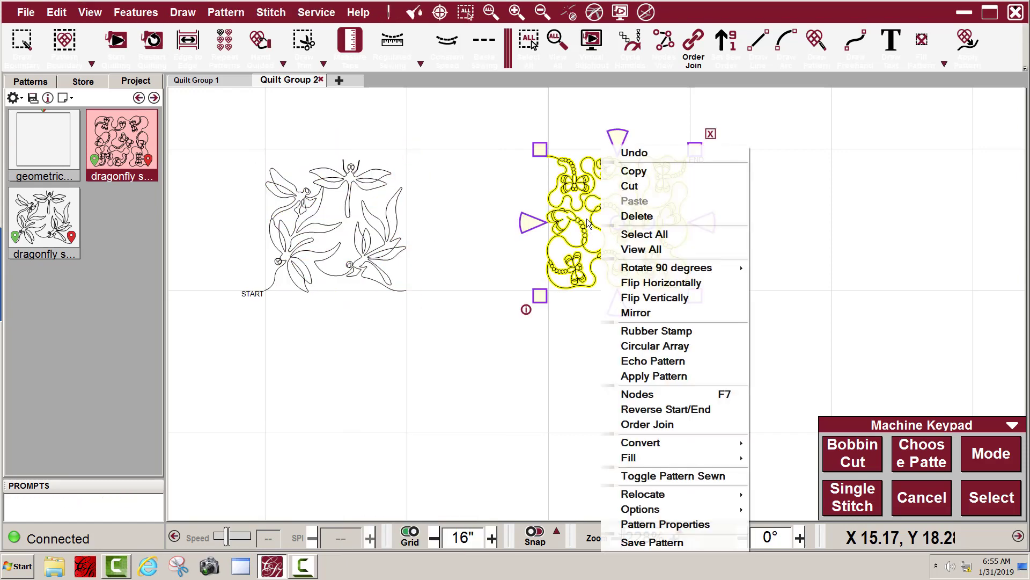
left_click(624, 297)
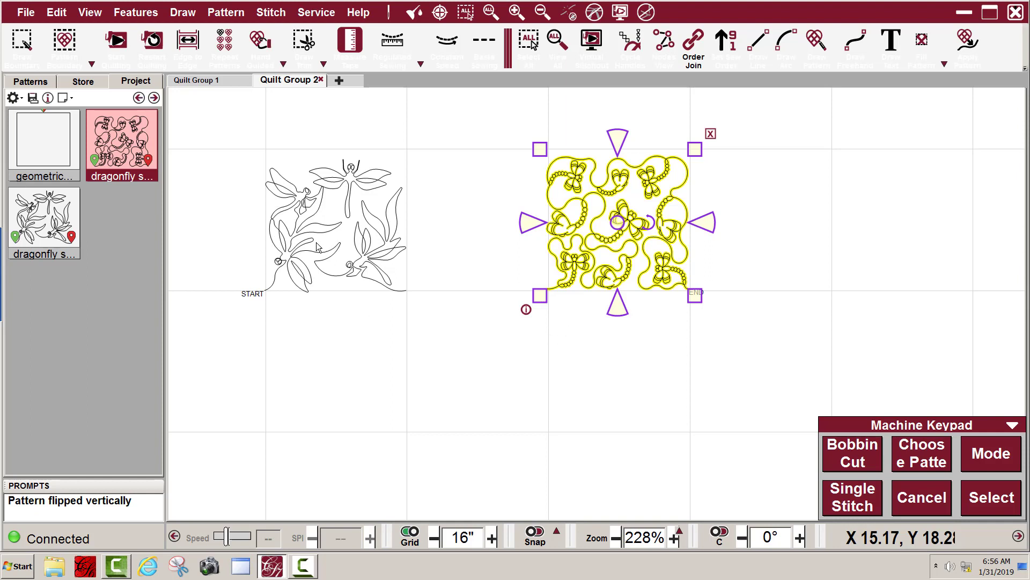
Step: Delete both dragonfly patterns from the new quilt group's layout
key("Delete")
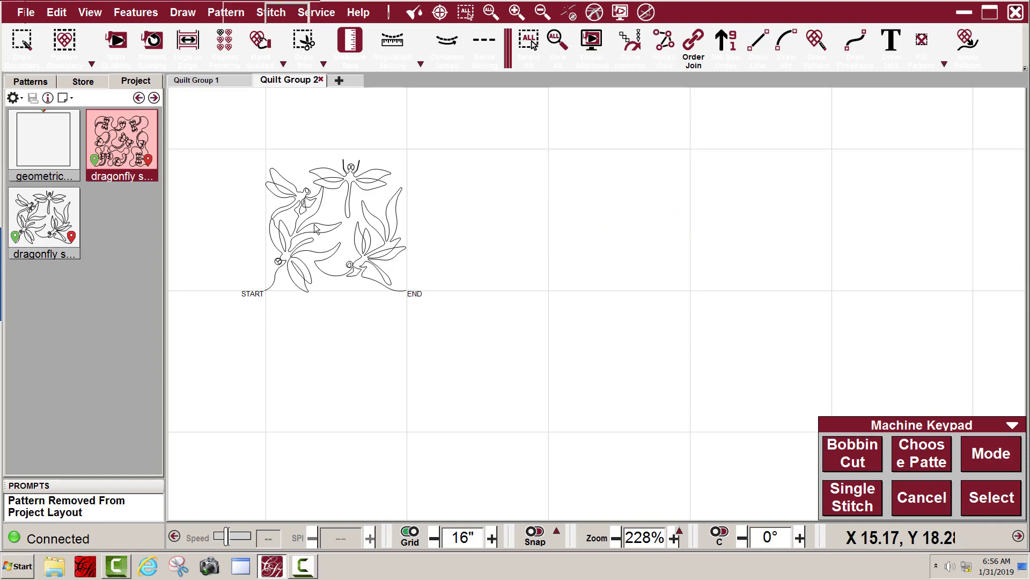
left_click(317, 230)
key("Delete")
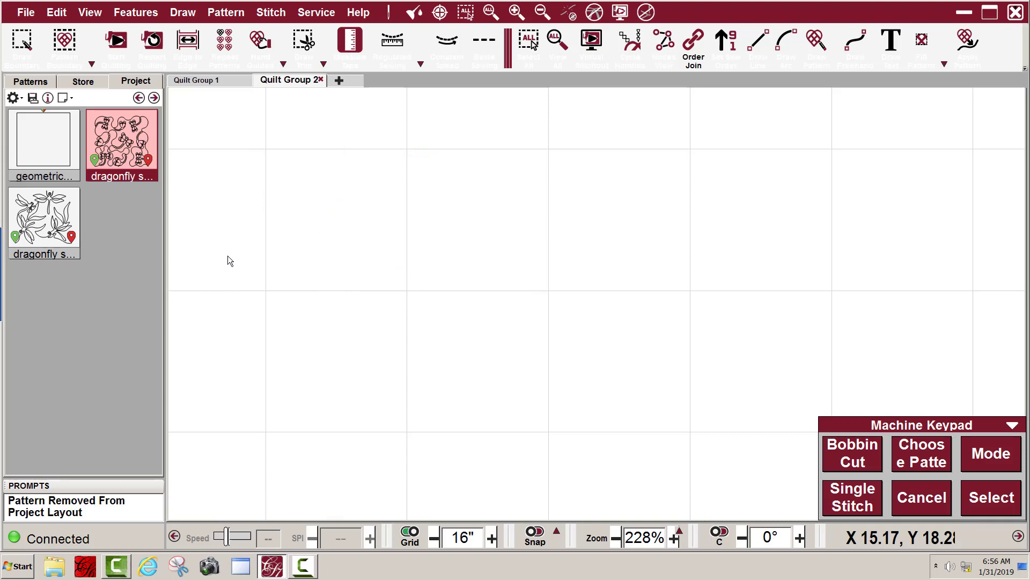
Step: Select both dragonfly patterns in the project and start Repeat Patterns with an upper-left-corner point at the machine head position
left_click(37, 217)
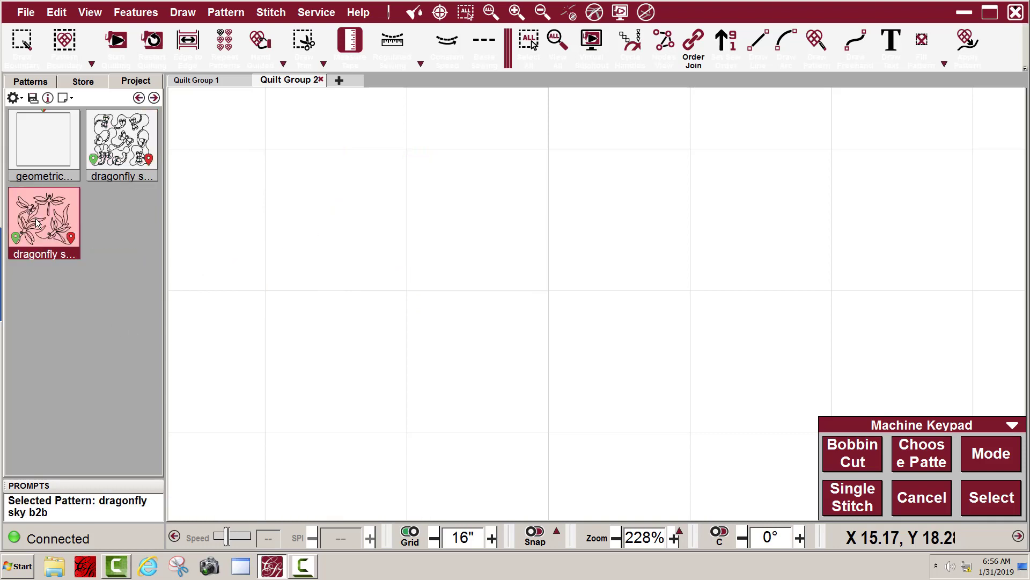
left_click(127, 144)
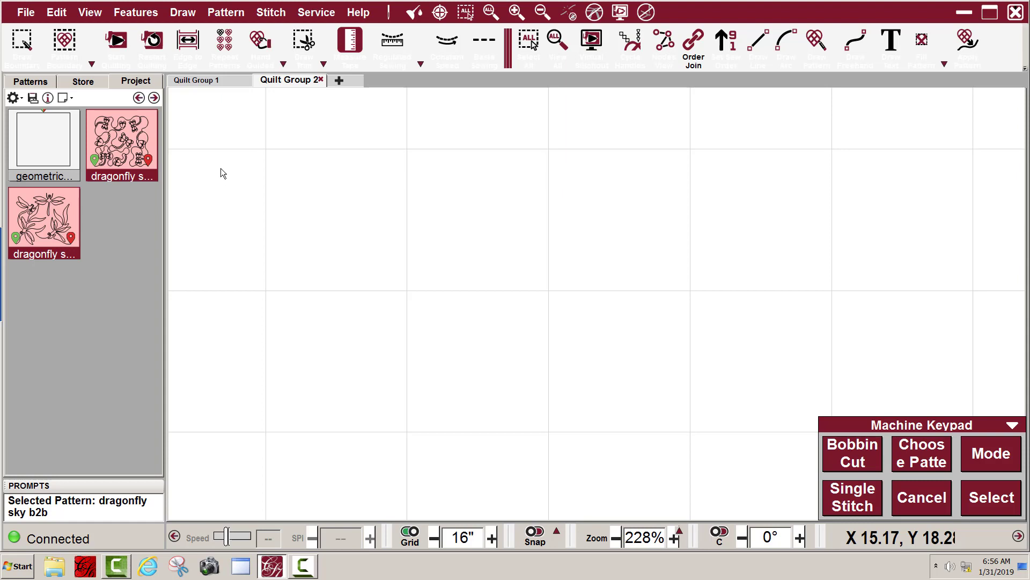
left_click(225, 49)
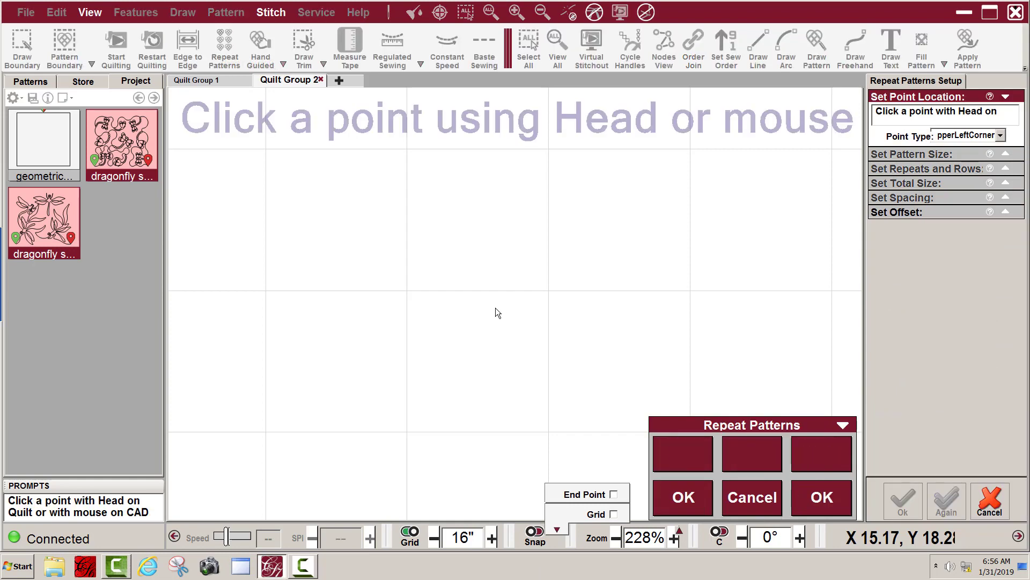
left_click(690, 500)
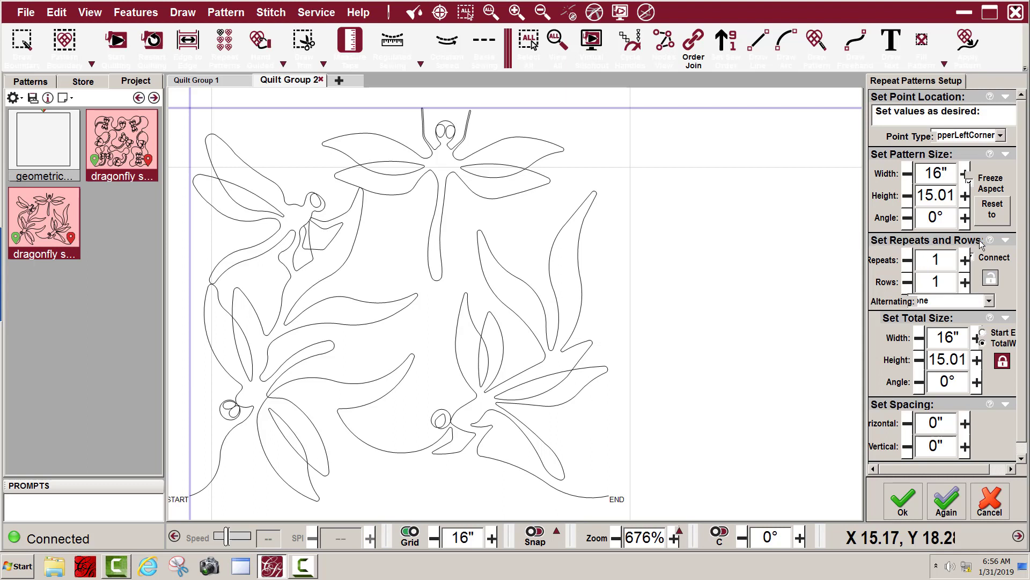
Step: Lock the repeats and rows, and set the number of repeats to 5
left_click(993, 280)
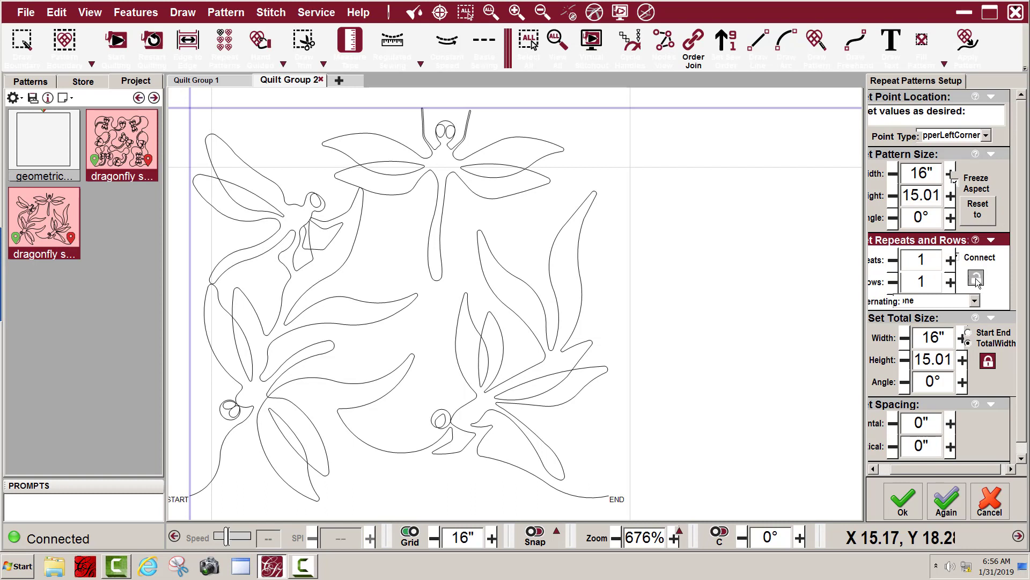
left_click(977, 279)
double_click(918, 259)
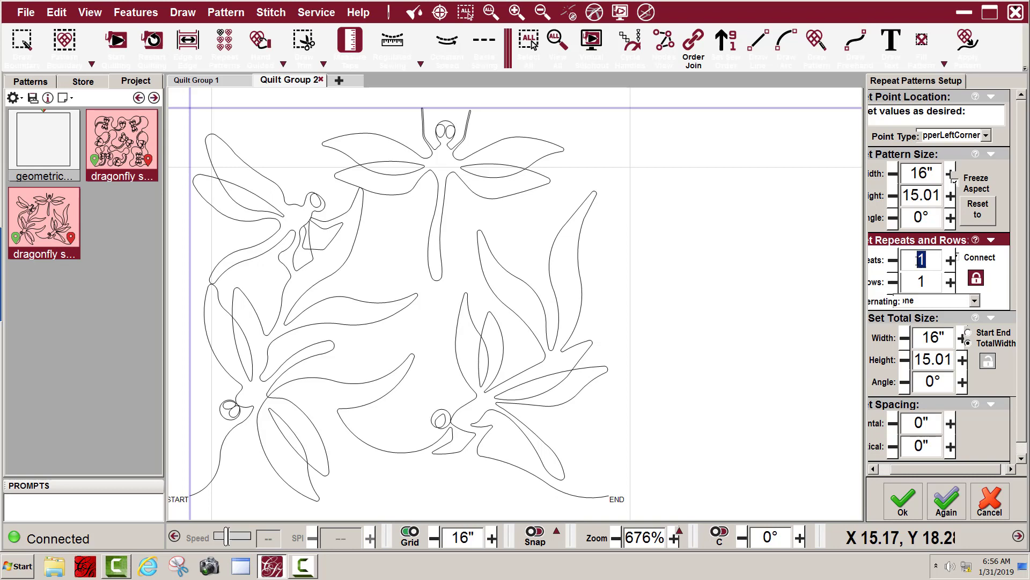
left_click(948, 262)
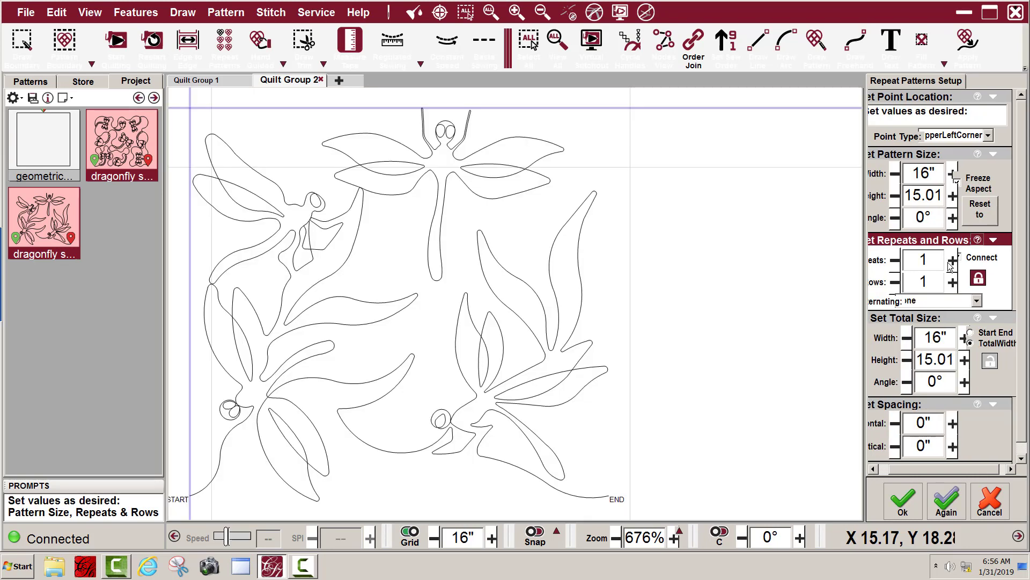
left_click(951, 263)
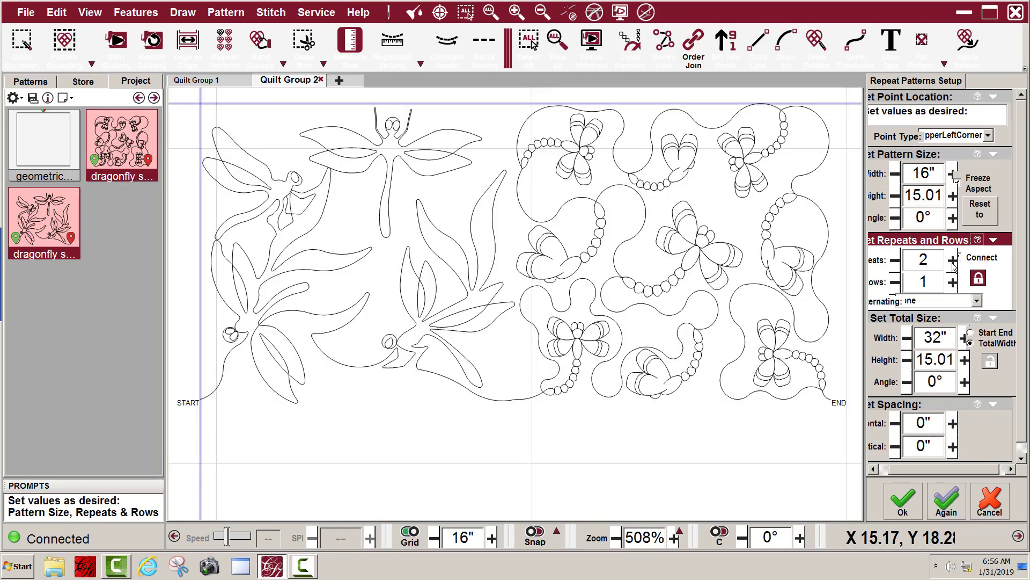
left_click(952, 263)
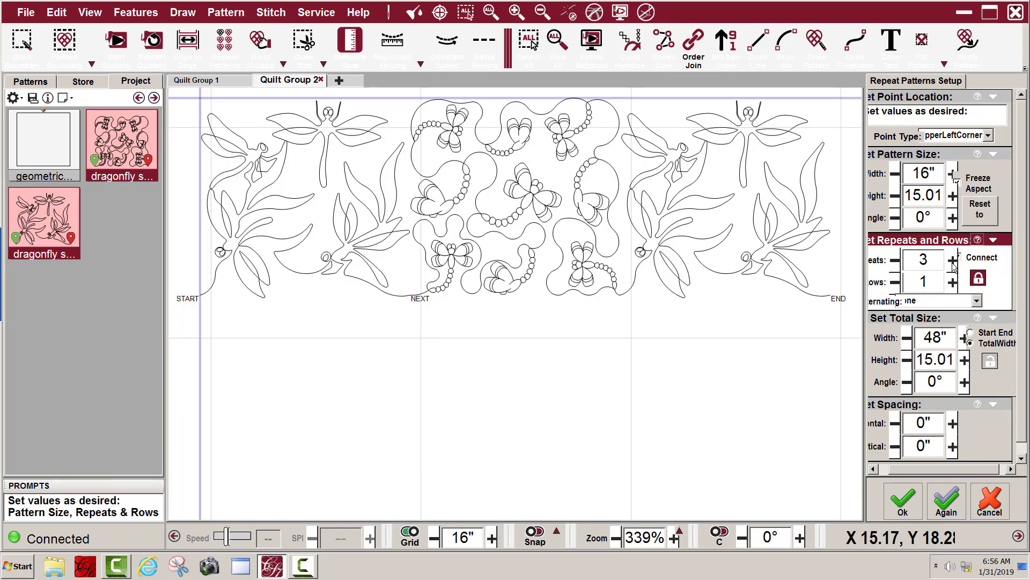
left_click(953, 262)
left_click(952, 262)
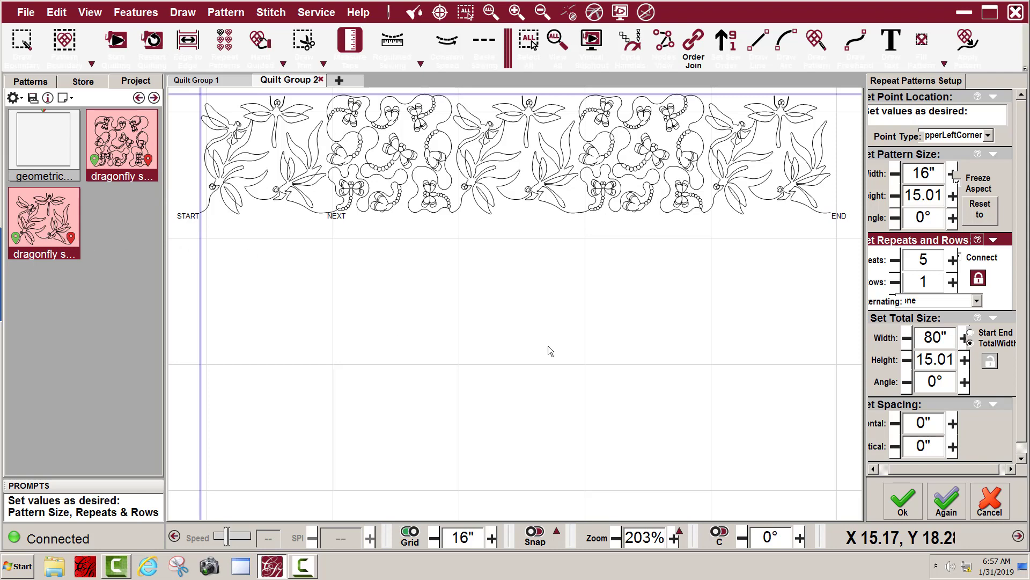
Step: Set the number of rows to 5 and accept the repeat pattern layout
left_click(953, 282)
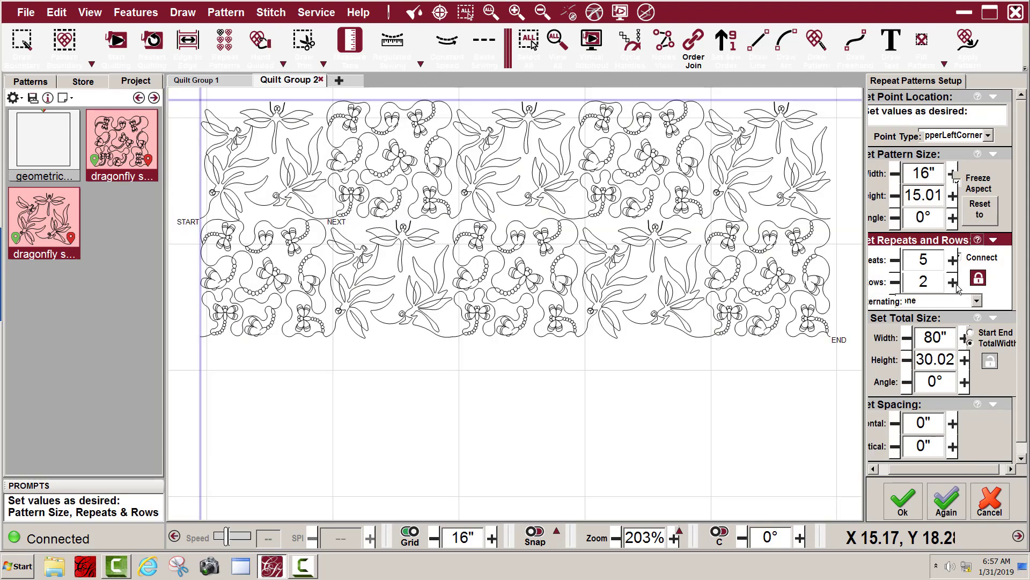
left_click(954, 283)
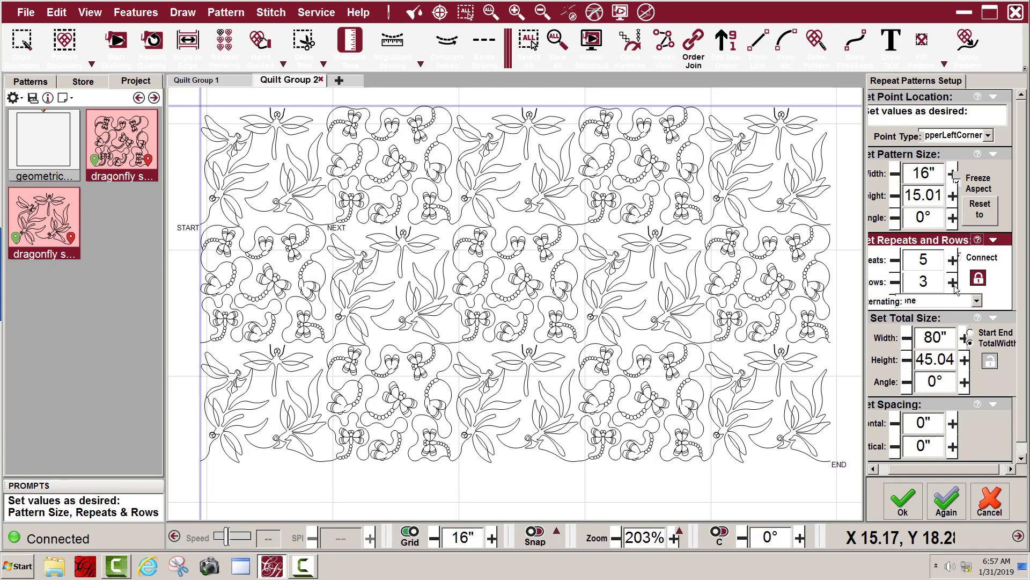
left_click(954, 283)
left_click(953, 283)
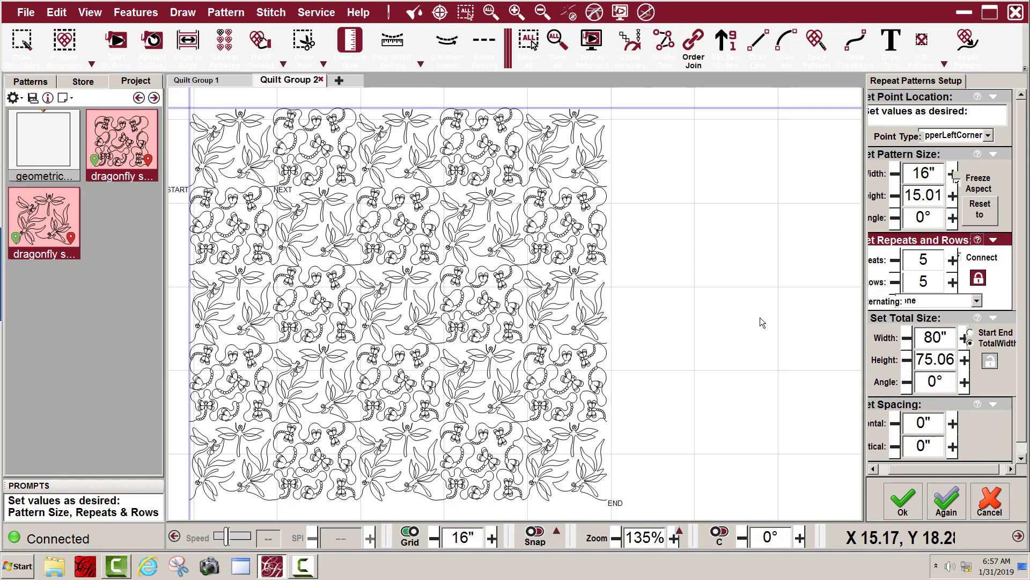
left_click(902, 503)
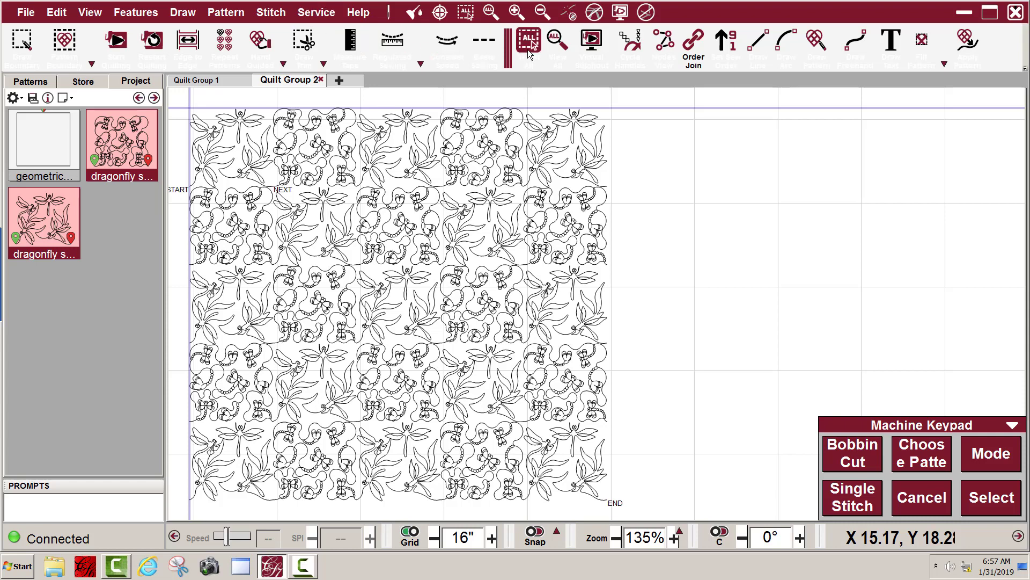
Step: Select all patterns in the layout to check the overall width and height of the five-by-five repeat
left_click(532, 51)
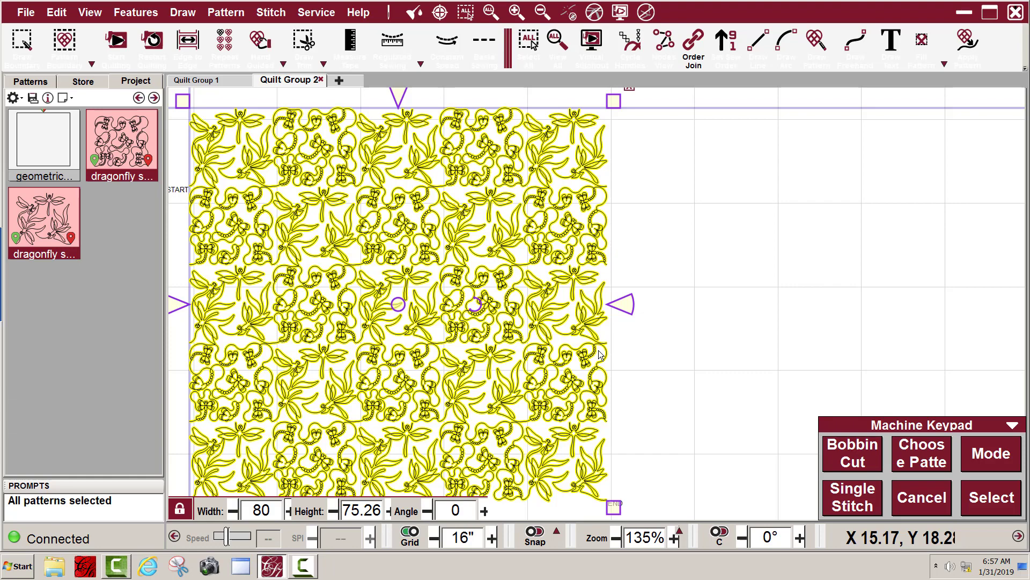
scroll(598, 355, "down", 2)
scroll(598, 355, "down", 1)
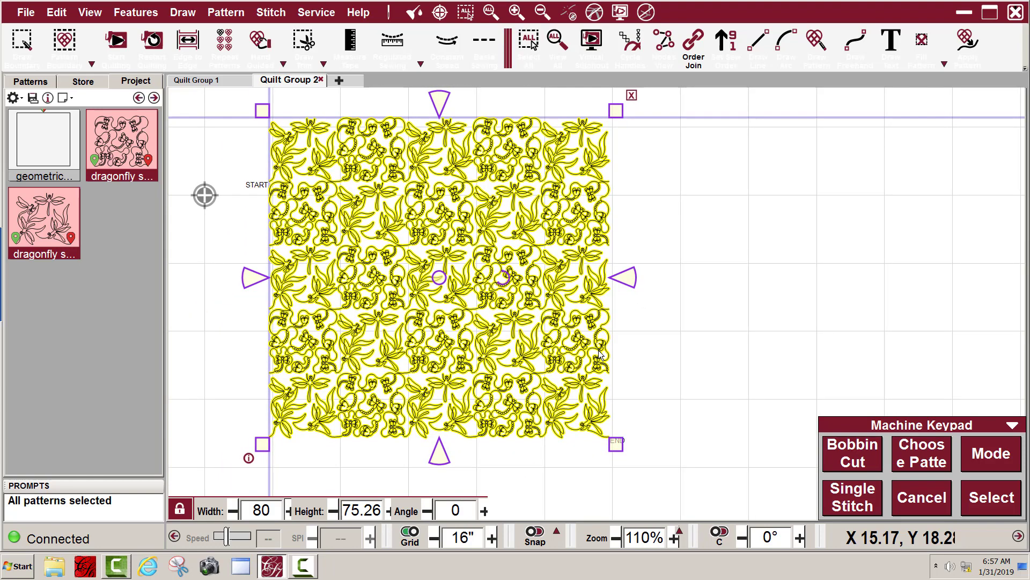
Step: Delete the rightmost column of dragonfly blocks from the layout and select all the remaining patterns
left_click_drag(621, 459, 575, 115)
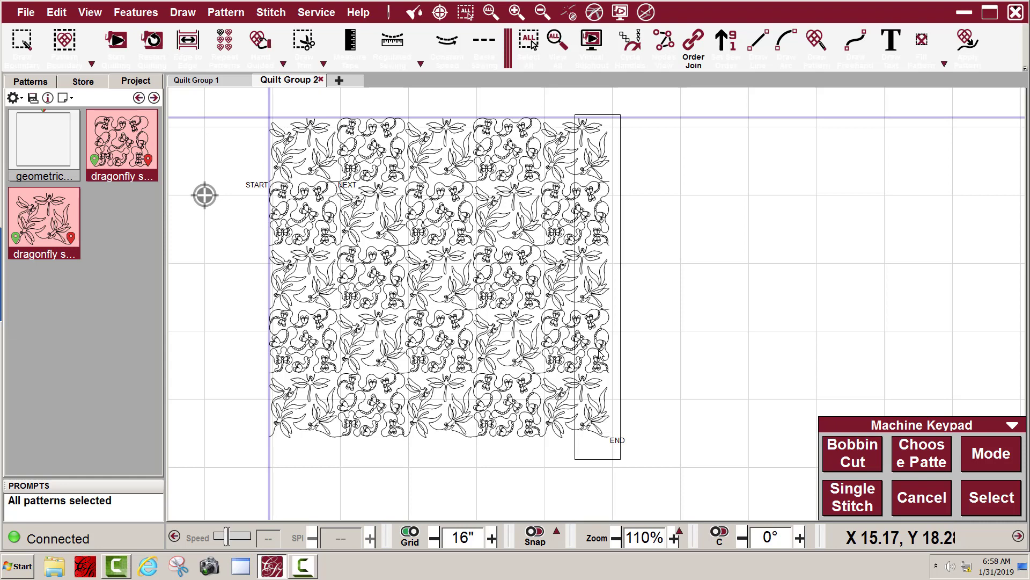
left_click_drag(575, 115, 574, 115)
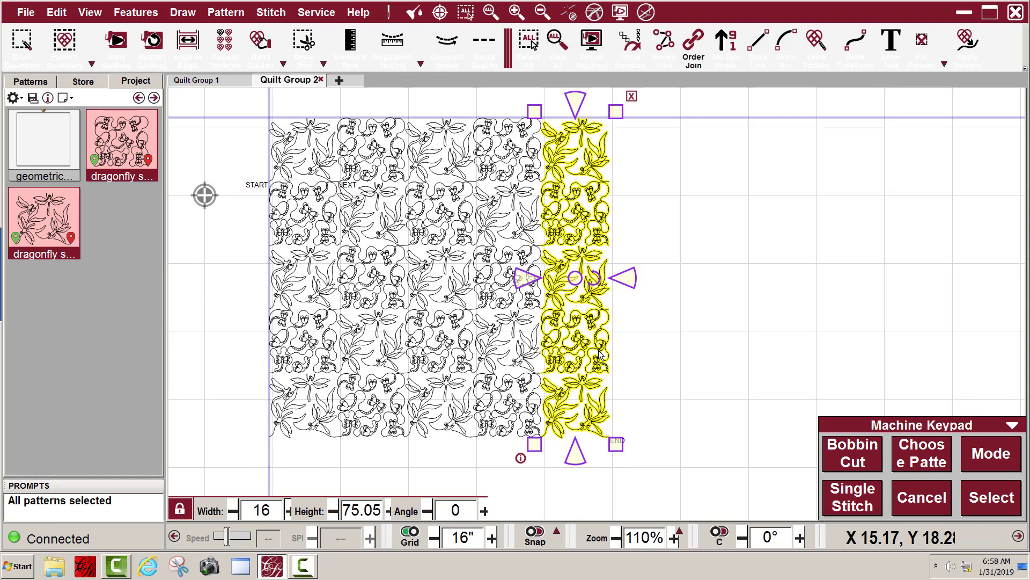
key("Delete")
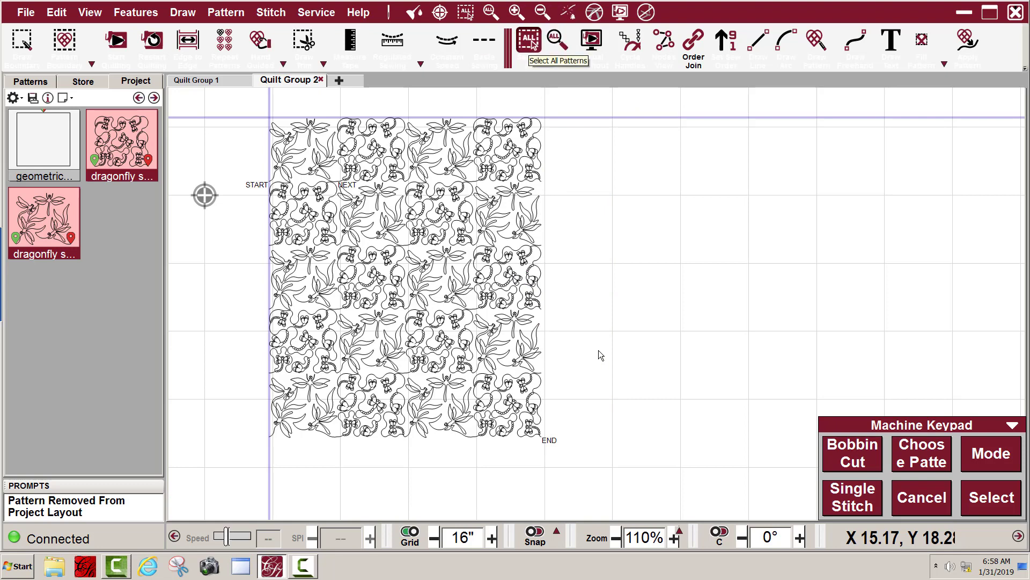
key("ctrl+a")
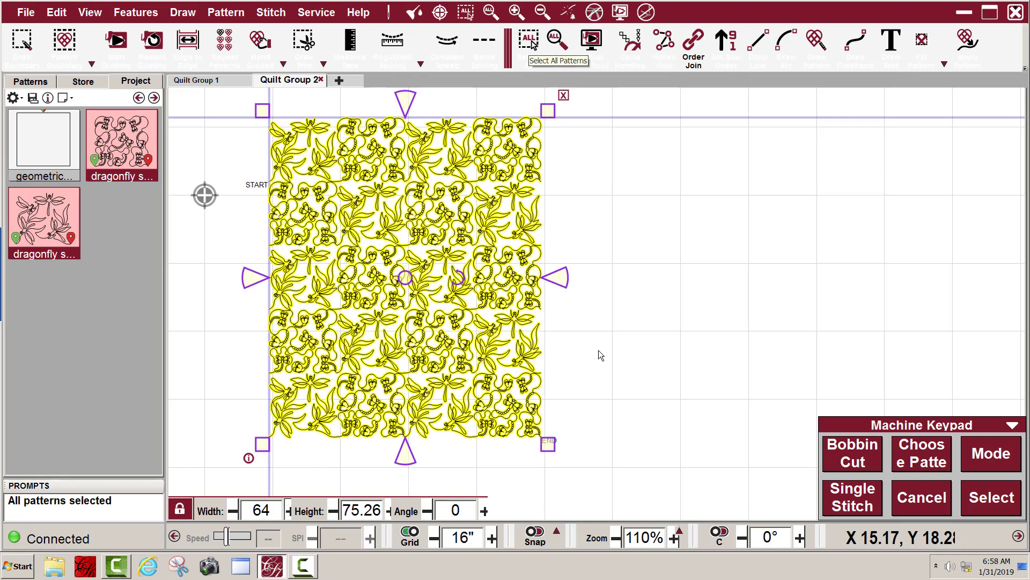